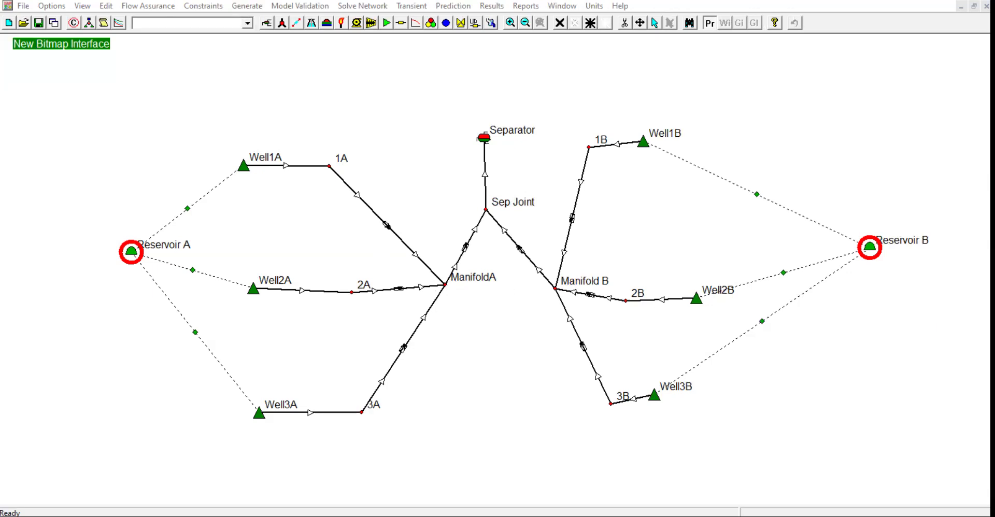
Open the pipe between 1A and ManifoldA and review the available pipe types
{"action": "double_click", "coordinate": [387, 225]}
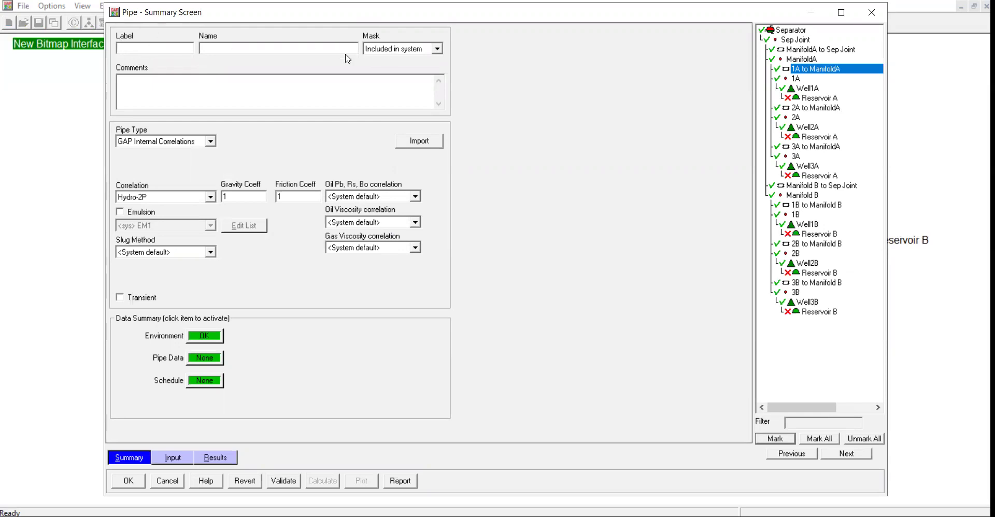
{"action": "left_click", "coordinate": [147, 94]}
{"action": "left_click_drag", "start_coordinate": [106, 3], "coordinate": [243, 108]}
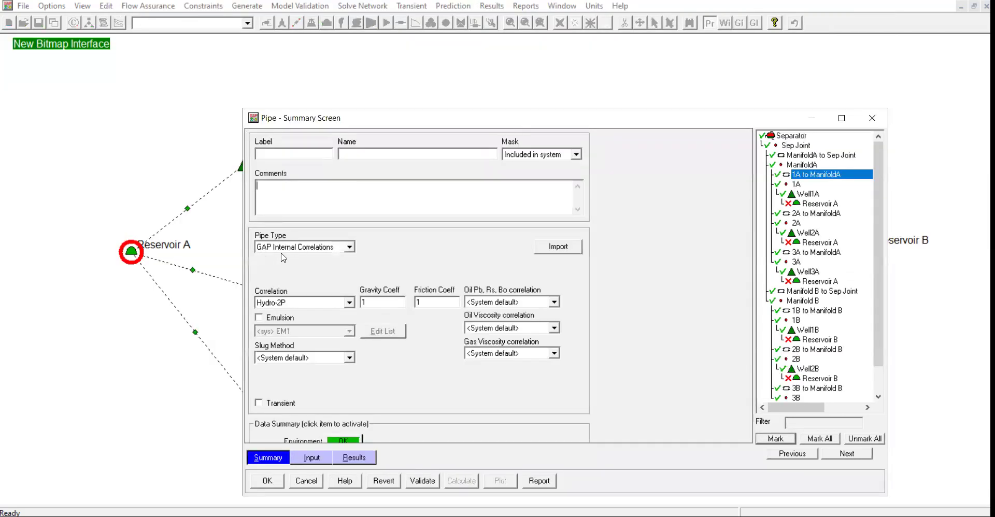
{"action": "left_click", "coordinate": [350, 247]}
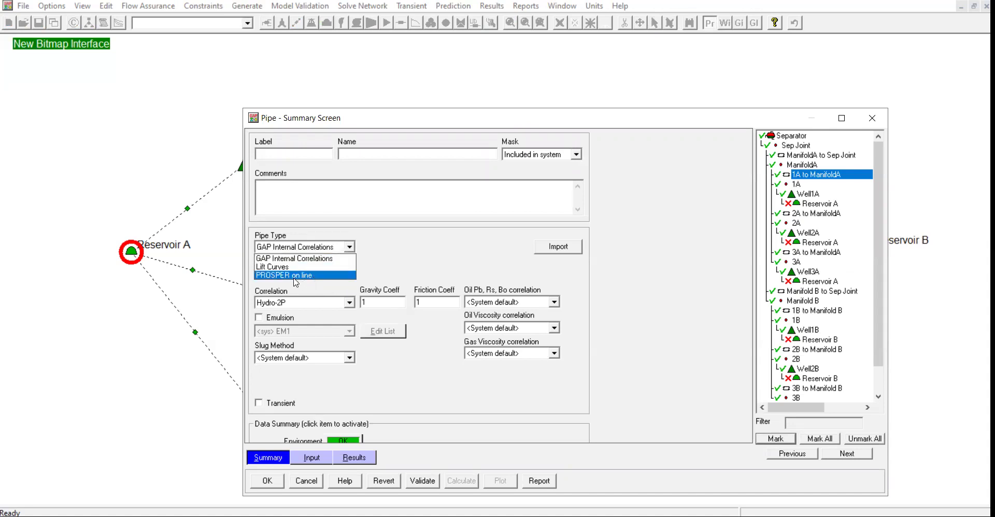
{"action": "left_click", "coordinate": [427, 269]}
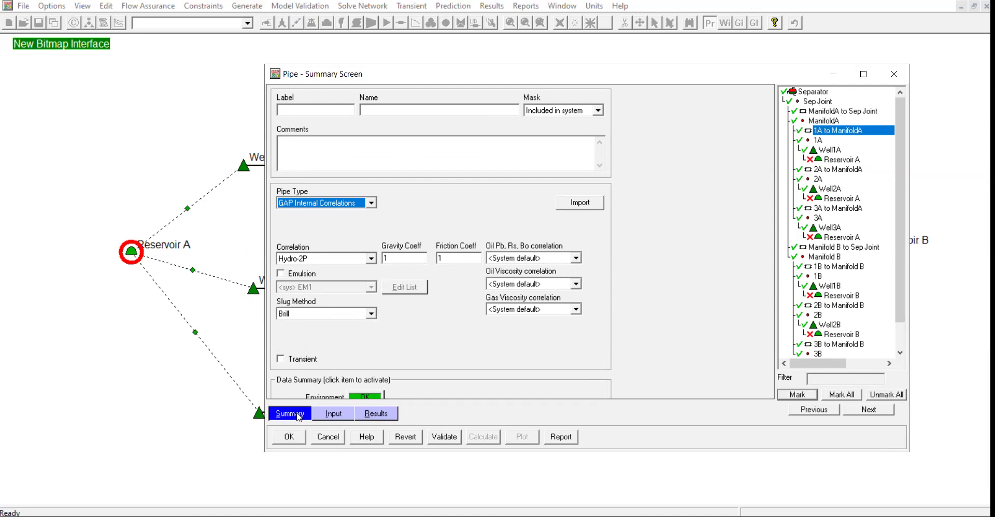
Review the pipe's environment, description, constraints, schedule and results data, and close it discarding all changes
{"action": "left_click", "coordinate": [326, 415]}
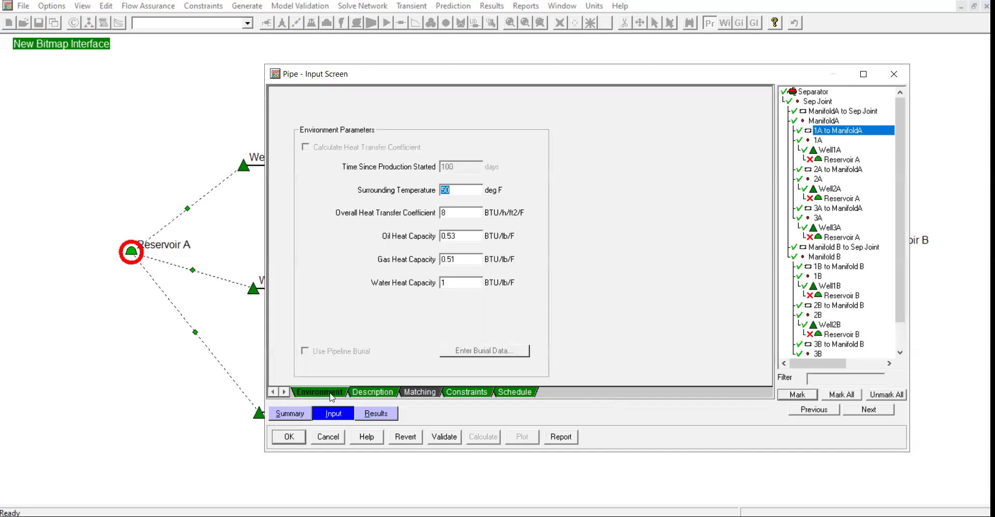
{"action": "left_click", "coordinate": [369, 394]}
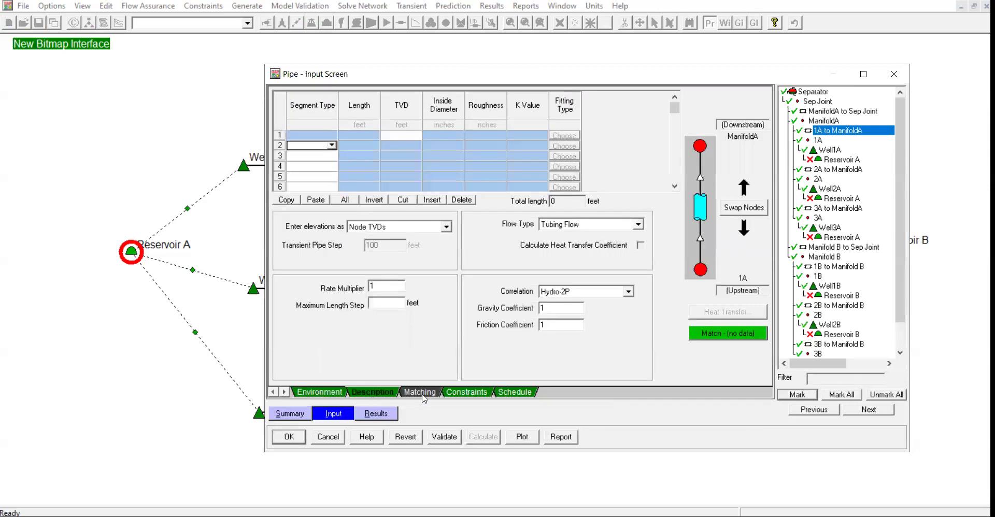
{"action": "left_click", "coordinate": [472, 393]}
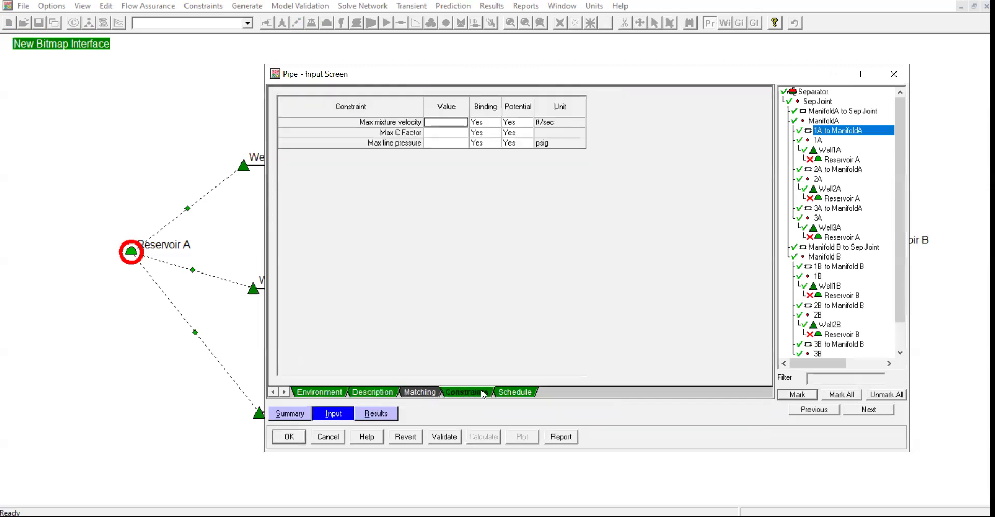
{"action": "left_click", "coordinate": [513, 394]}
{"action": "left_click", "coordinate": [392, 413]}
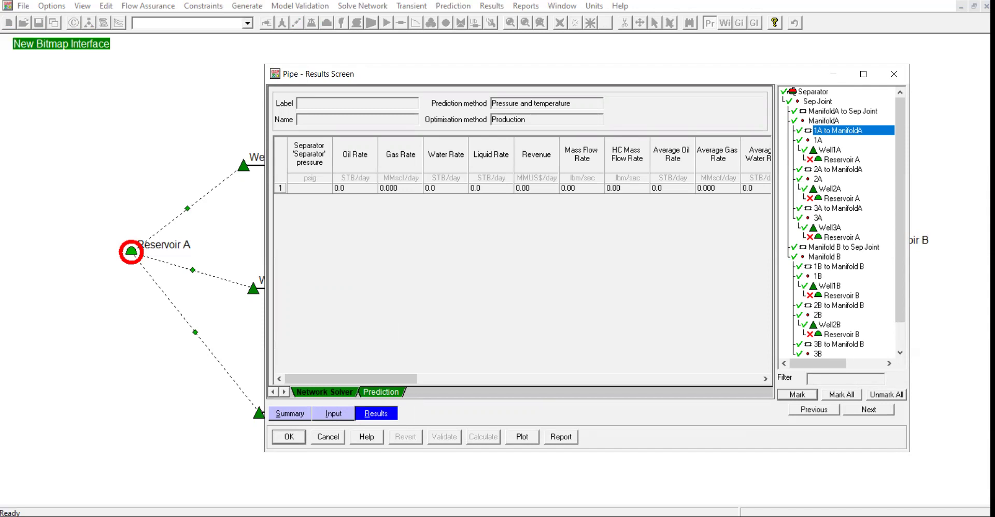
{"action": "left_click", "coordinate": [335, 440]}
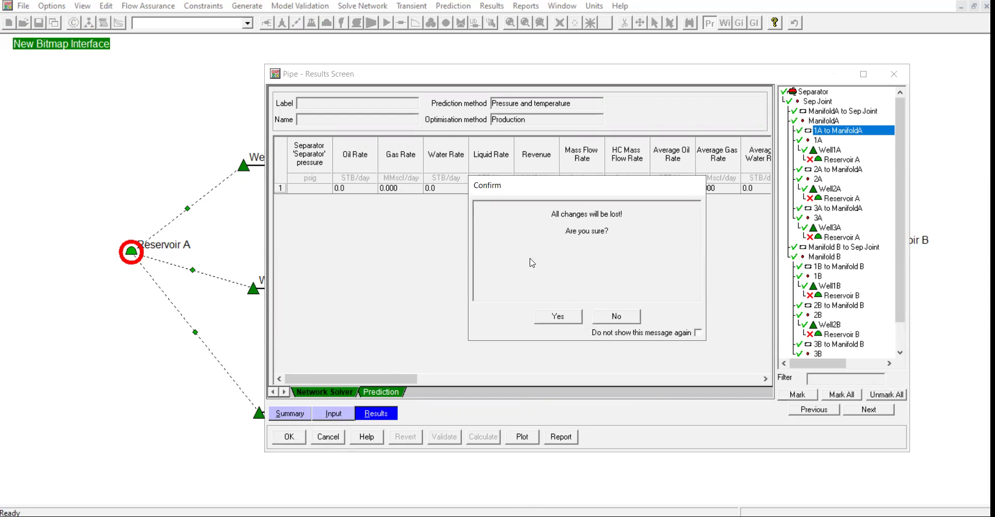
{"action": "left_click", "coordinate": [553, 316]}
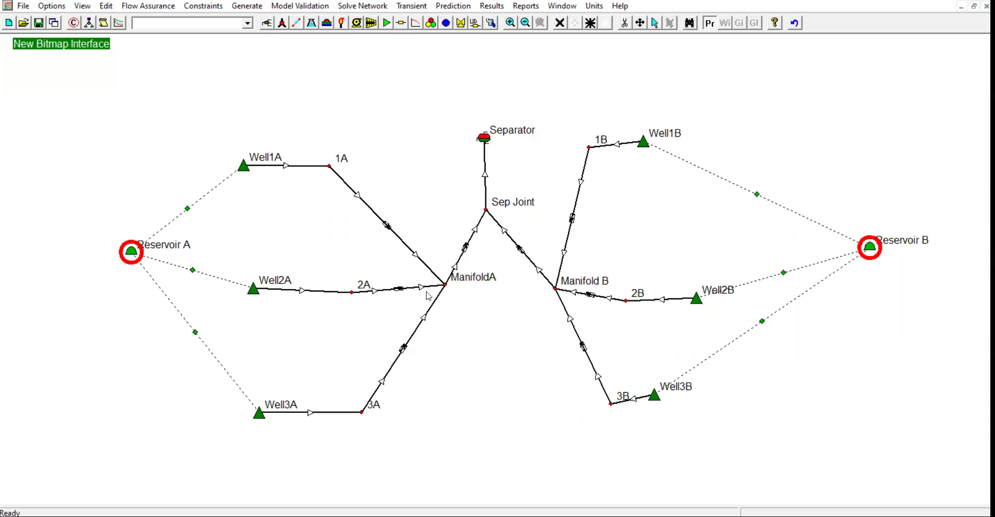
Reopen the 1A to ManifoldA pipe, review its environment parameters and bring up its description data
{"action": "mouse_move", "coordinate": [451, 287]}
{"action": "mouse_move", "coordinate": [390, 231]}
{"action": "double_click", "coordinate": [388, 228]}
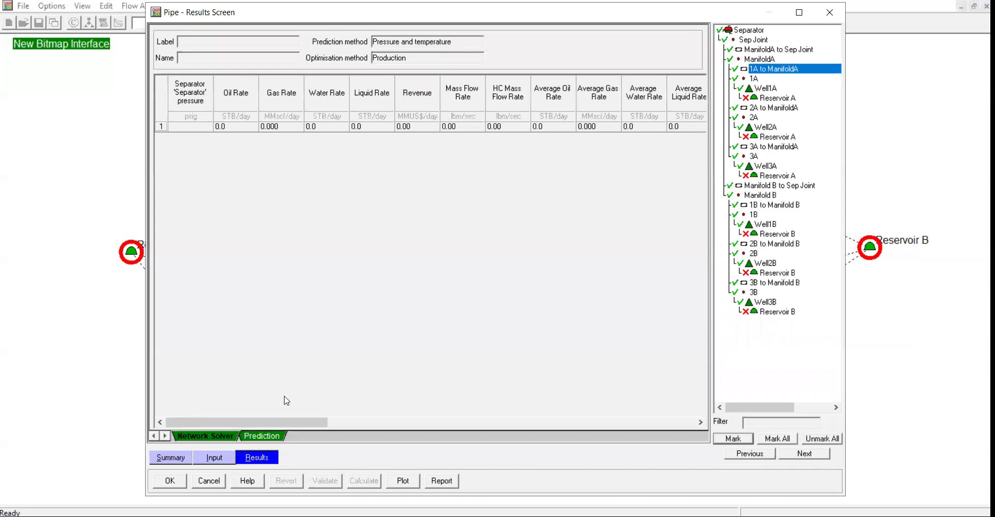
{"action": "left_click", "coordinate": [178, 458]}
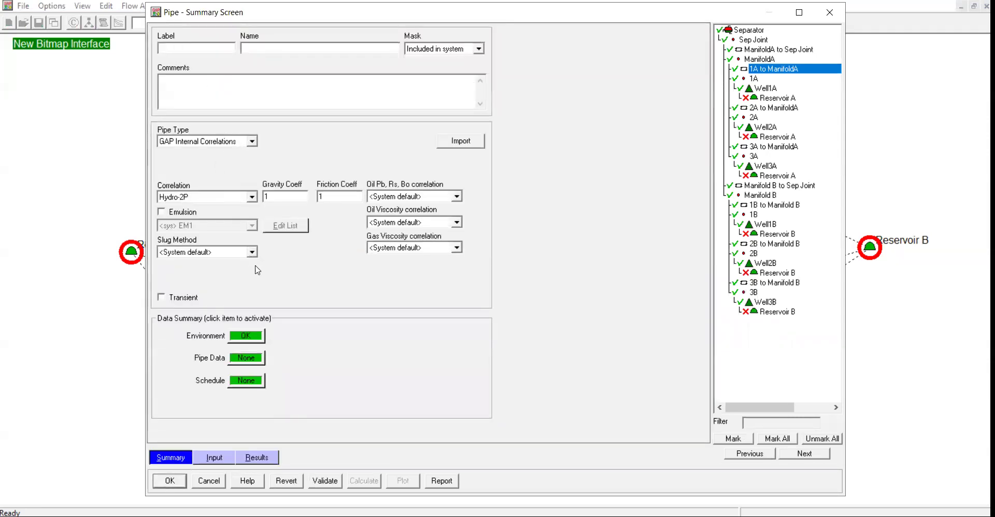
{"action": "left_click", "coordinate": [221, 456]}
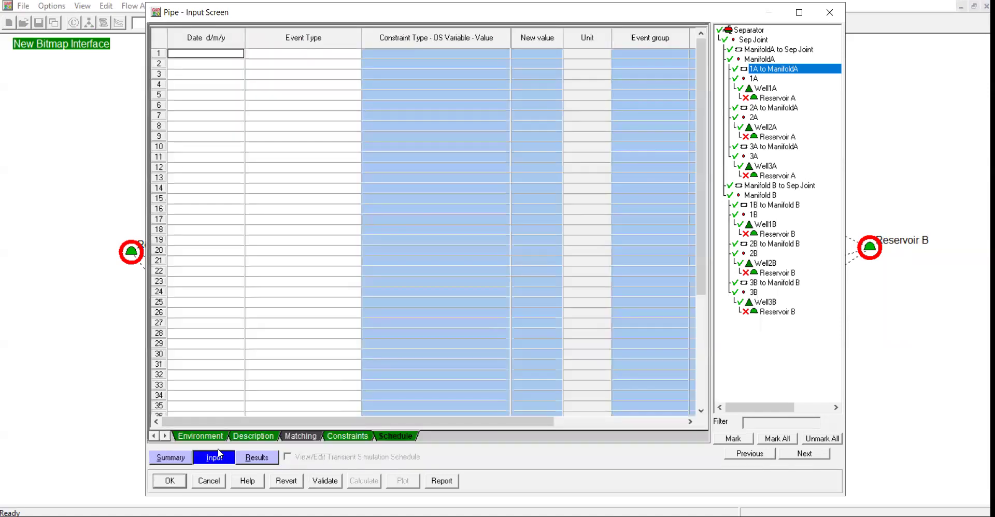
{"action": "left_click", "coordinate": [202, 437]}
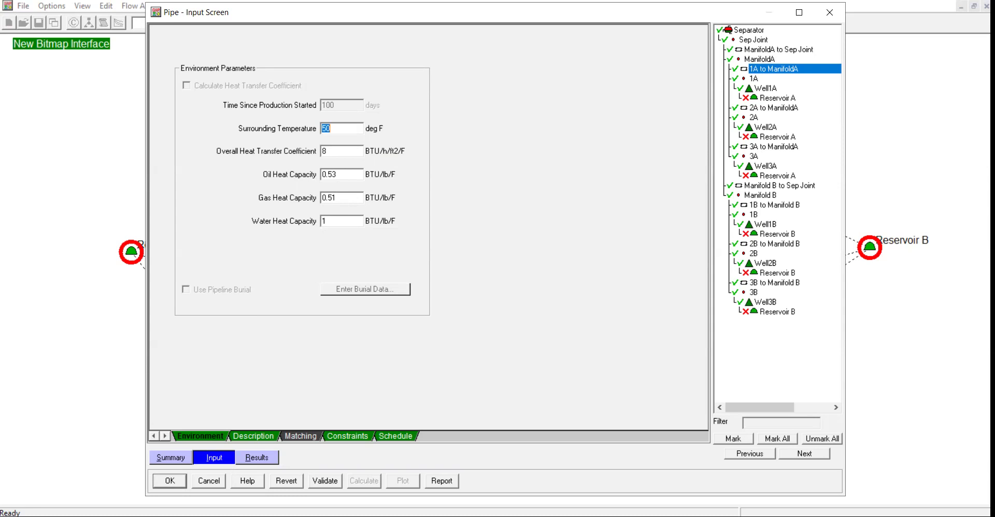
{"action": "left_click", "coordinate": [252, 437]}
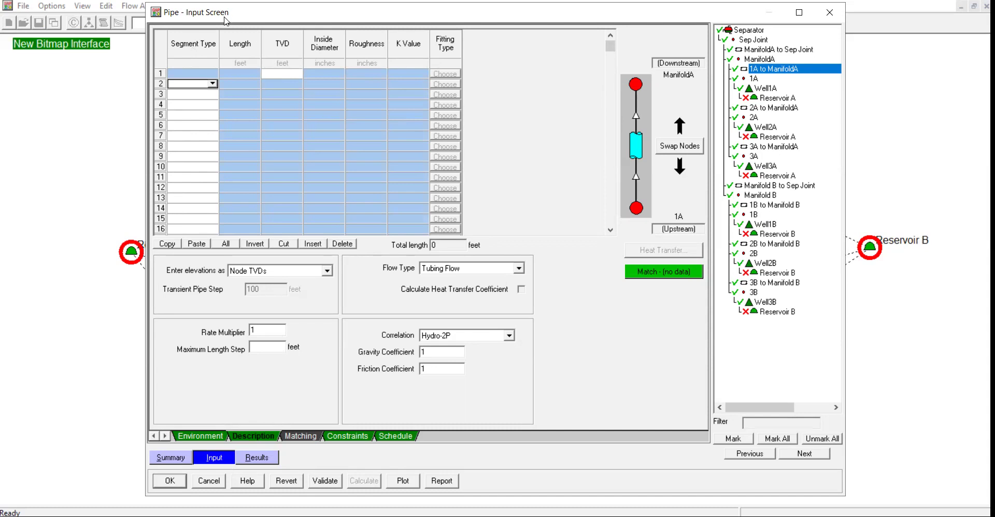
{"action": "left_click_drag", "start_coordinate": [226, 20], "coordinate": [317, 303]}
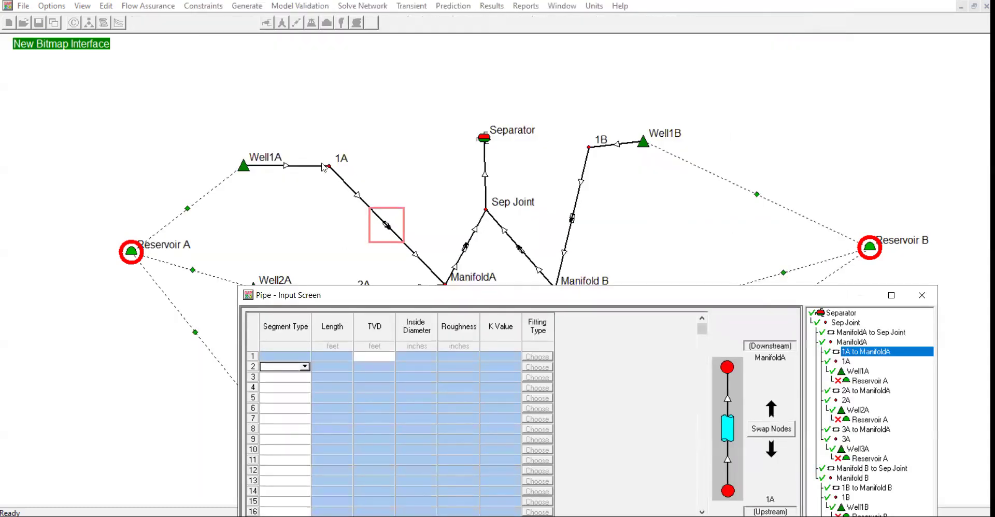
{"action": "left_click_drag", "start_coordinate": [444, 297], "coordinate": [370, 71]}
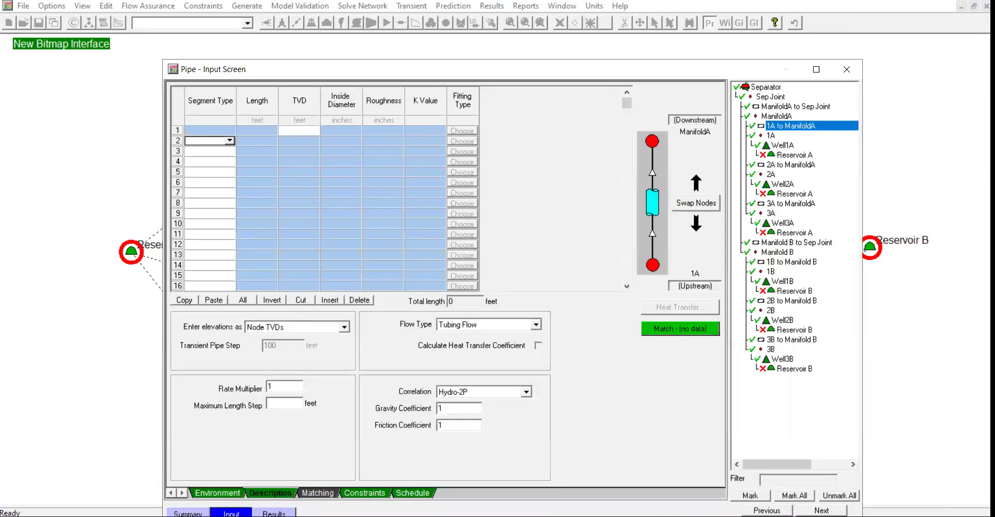
Set the segment type in row 2 of the pipe description to Line pipe
{"action": "left_click", "coordinate": [227, 140]}
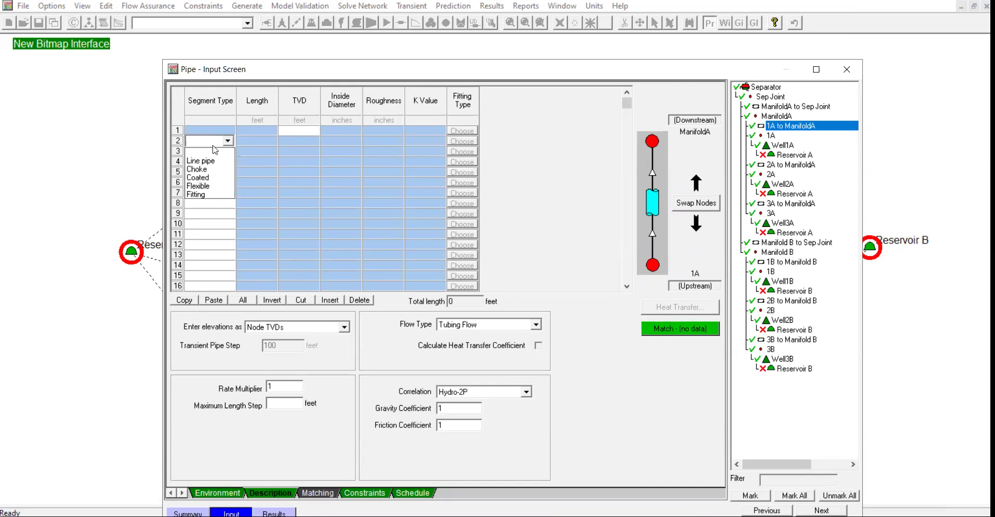
{"action": "left_click", "coordinate": [215, 161]}
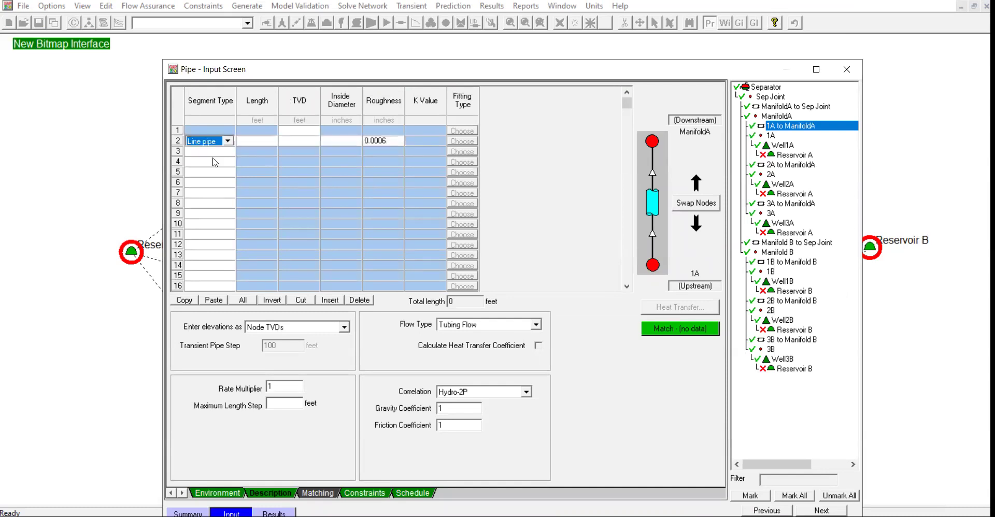
{"action": "left_click", "coordinate": [229, 141]}
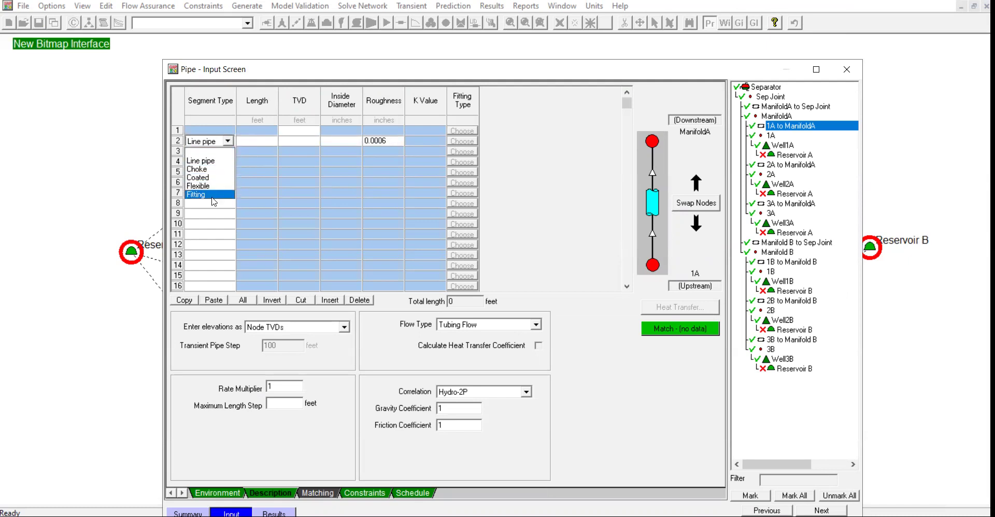
{"action": "left_click", "coordinate": [302, 200]}
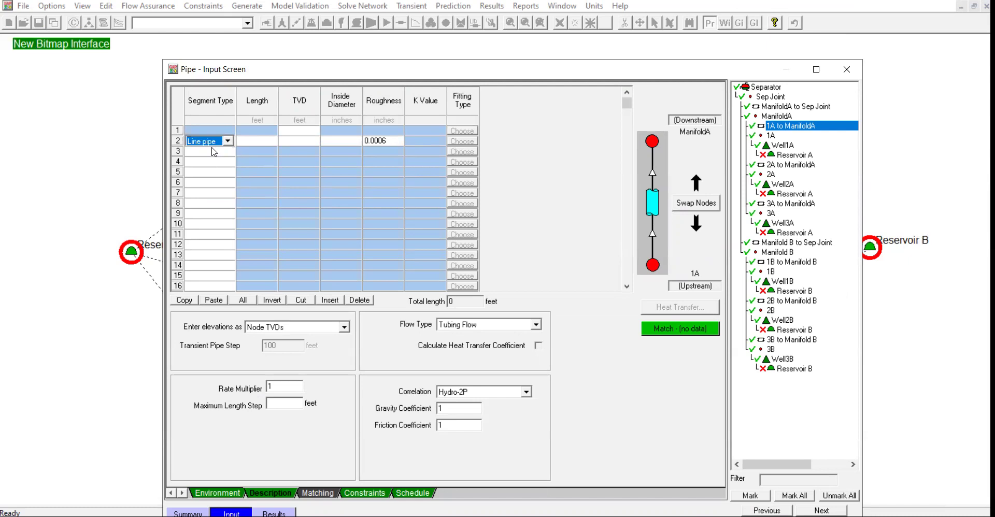
Switch the length unit to km and set the line pipe segment's length to 1 km
{"action": "left_click", "coordinate": [253, 145]}
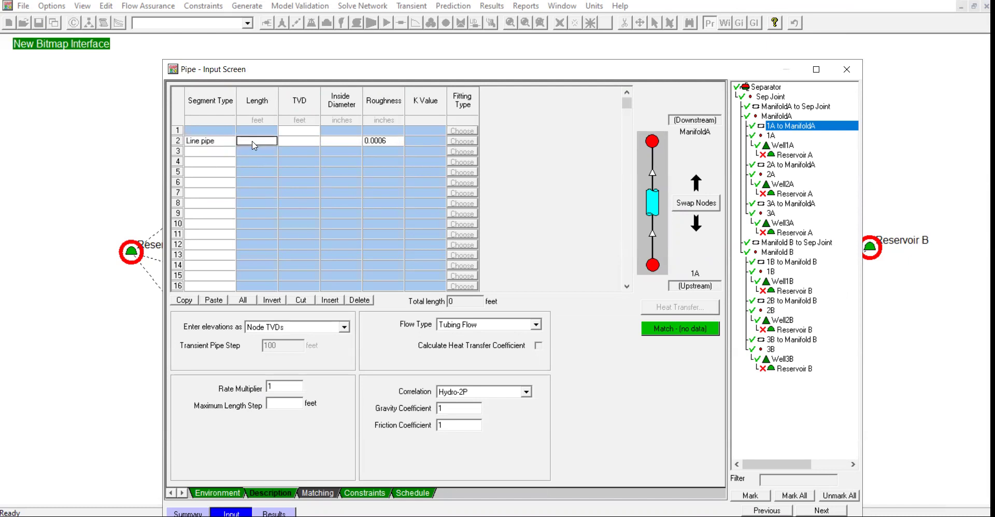
{"action": "type", "text": "1"}
{"action": "left_click", "coordinate": [262, 121]}
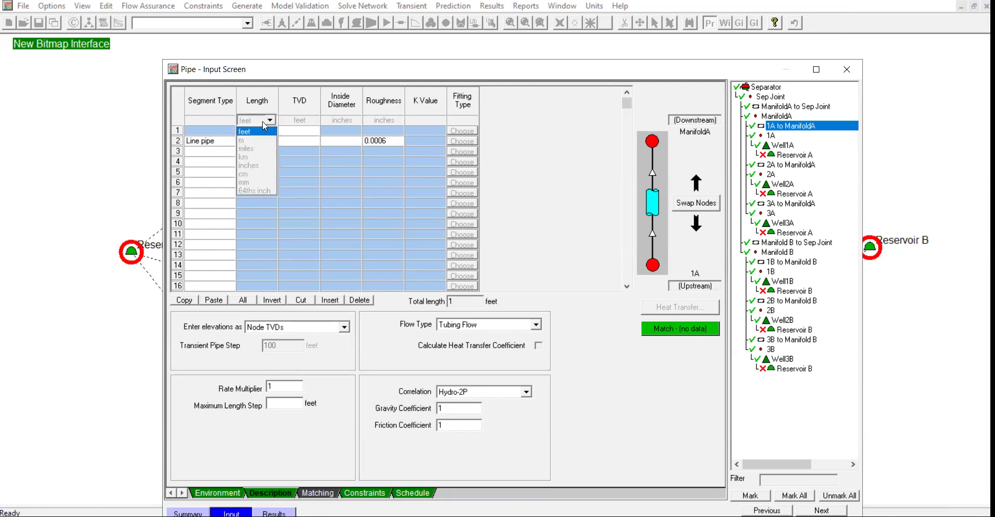
{"action": "left_click", "coordinate": [274, 129]}
{"action": "left_click", "coordinate": [265, 121]}
{"action": "left_click", "coordinate": [261, 157]}
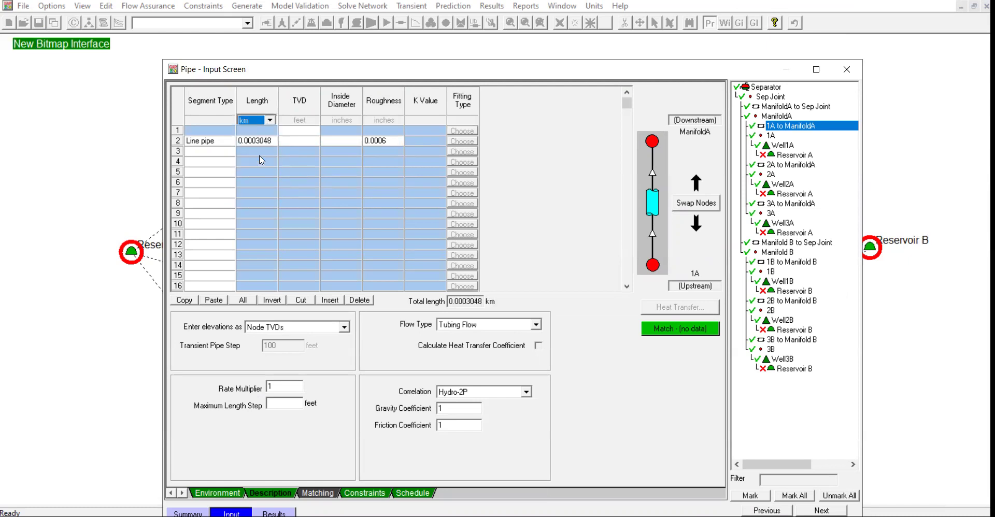
{"action": "left_click", "coordinate": [272, 145]}
{"action": "type", "text": "1"}
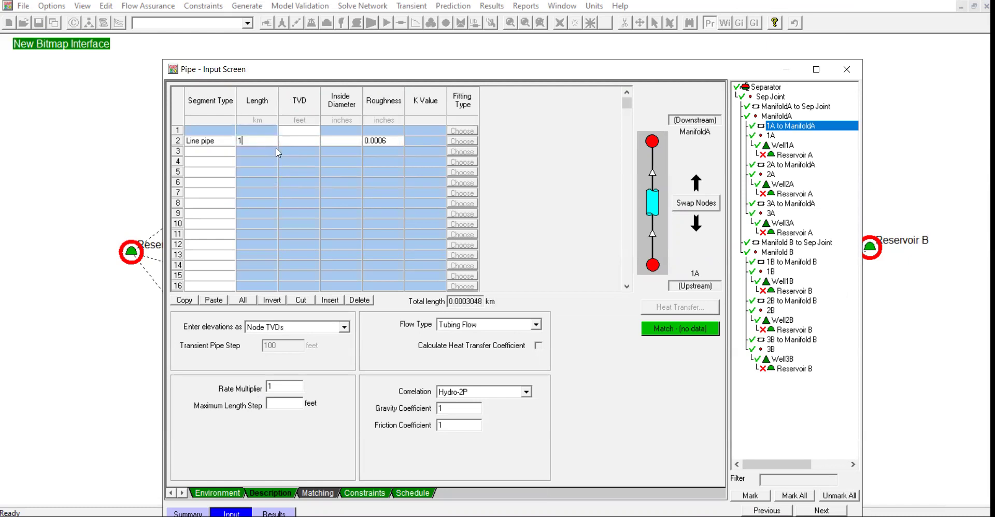
{"action": "left_click", "coordinate": [279, 164]}
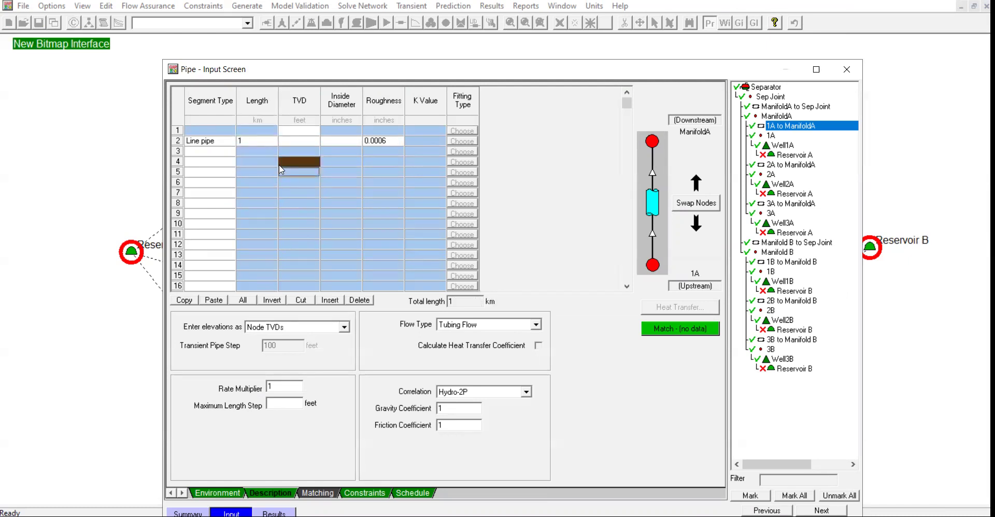
Enter a TVD of 600 feet for rows 1 and 2 and an inside diameter of 6 inches for the line pipe
{"action": "left_click", "coordinate": [307, 130]}
{"action": "type", "text": "600"}
{"action": "left_click", "coordinate": [305, 141]}
{"action": "type", "text": "600"}
{"action": "left_click", "coordinate": [306, 151]}
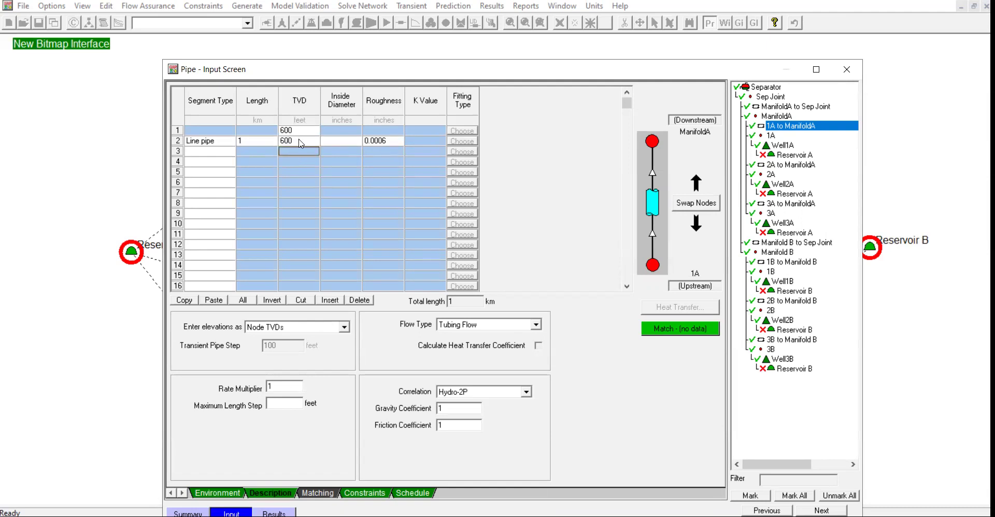
{"action": "left_click", "coordinate": [344, 145]}
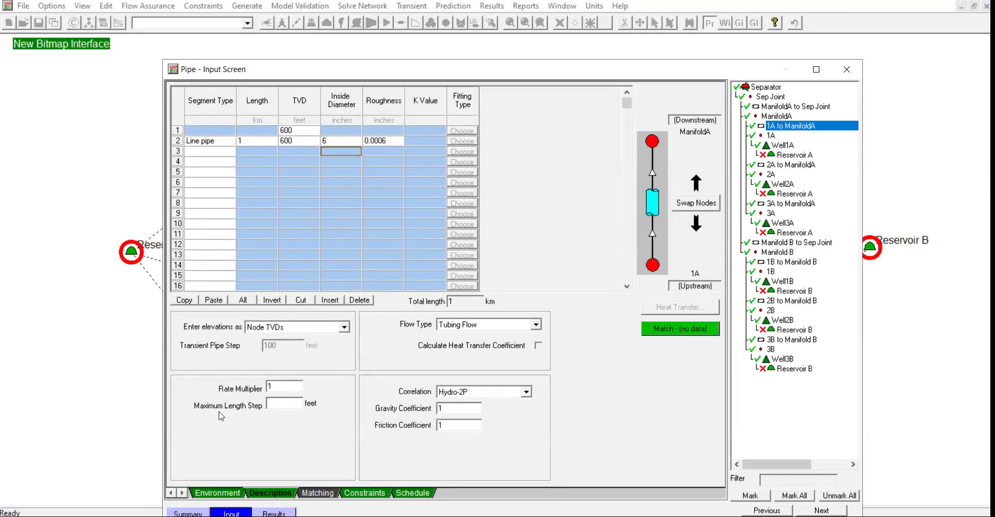
Set the pipe's maximum length step to 10000 feet
{"action": "left_click", "coordinate": [296, 403]}
{"action": "type", "text": "10000"}
{"action": "left_click_drag", "start_coordinate": [275, 403], "coordinate": [287, 403]}
Keep Tubing Flow as the flow type and set the pipe's correlation to Petroleum Experts 5
{"action": "left_click", "coordinate": [517, 325]}
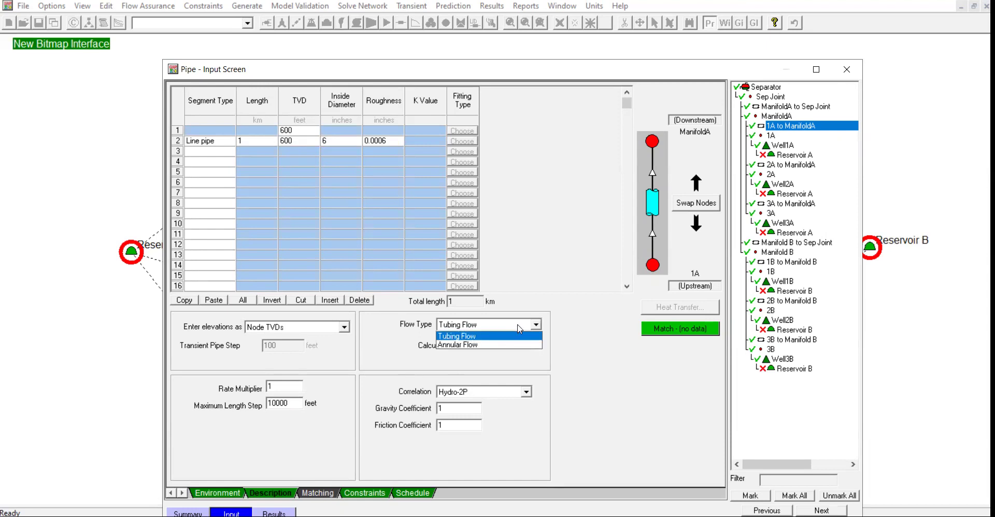
{"action": "left_click", "coordinate": [399, 390]}
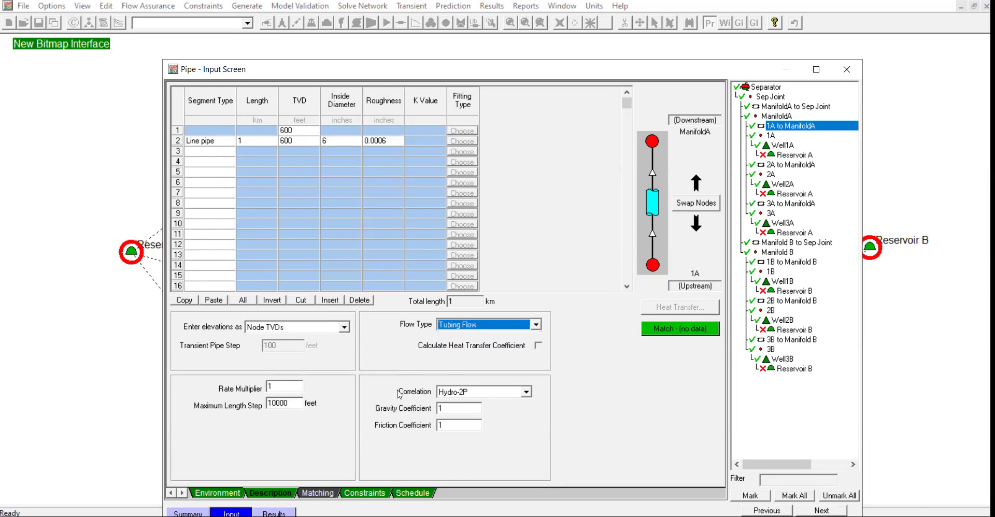
{"action": "left_click", "coordinate": [511, 393]}
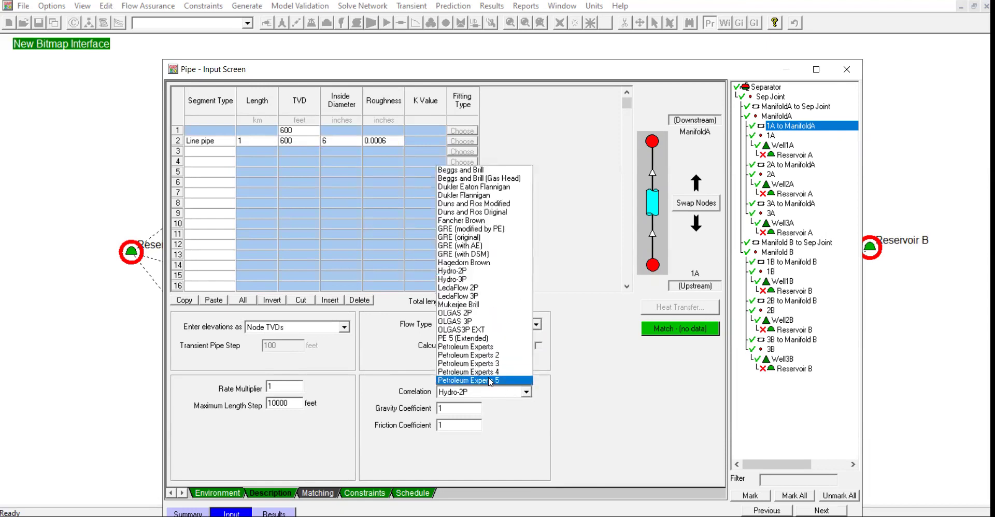
{"action": "left_click", "coordinate": [490, 382]}
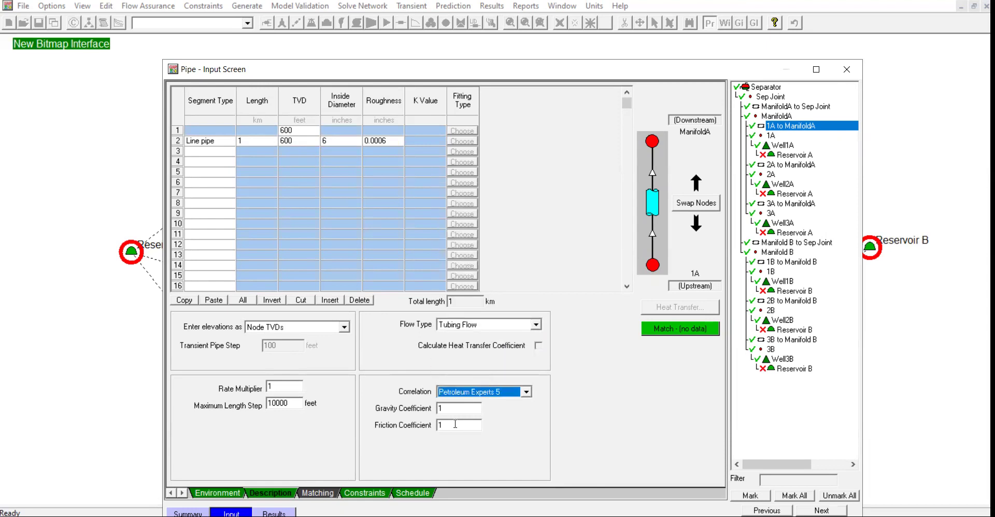
{"action": "left_click", "coordinate": [452, 408]}
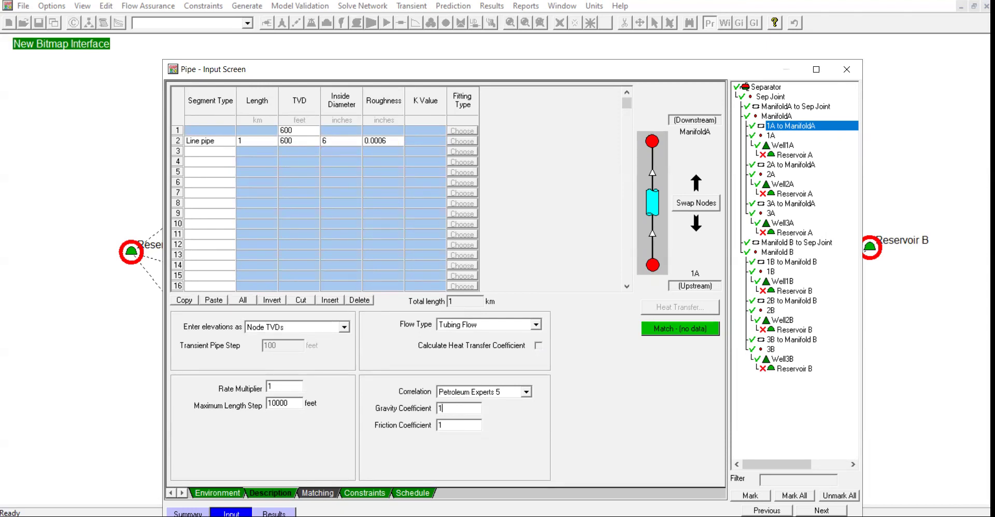
Validate the data entered for the 1A to ManifoldA pipe
{"action": "left_click_drag", "start_coordinate": [300, 69], "coordinate": [301, 9]}
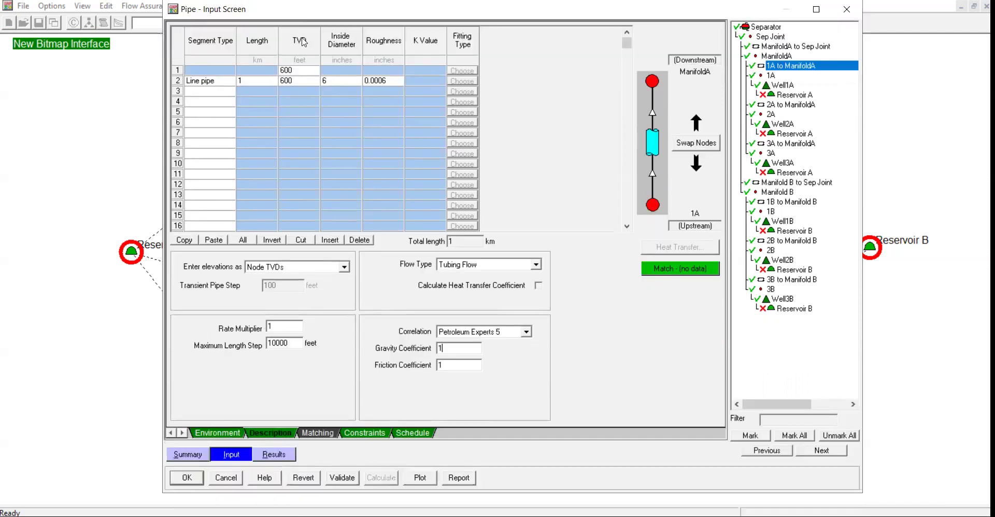
{"action": "left_click", "coordinate": [350, 482]}
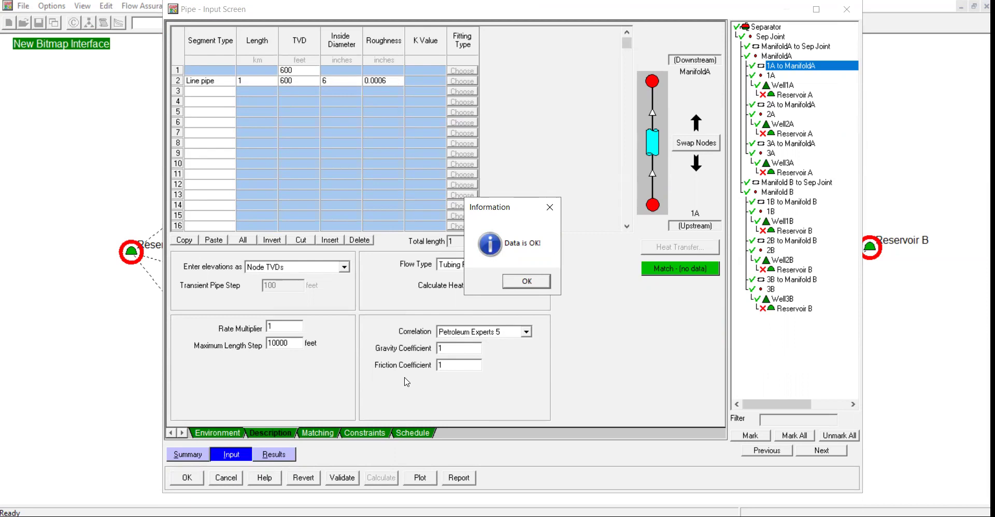
{"action": "left_click", "coordinate": [531, 286]}
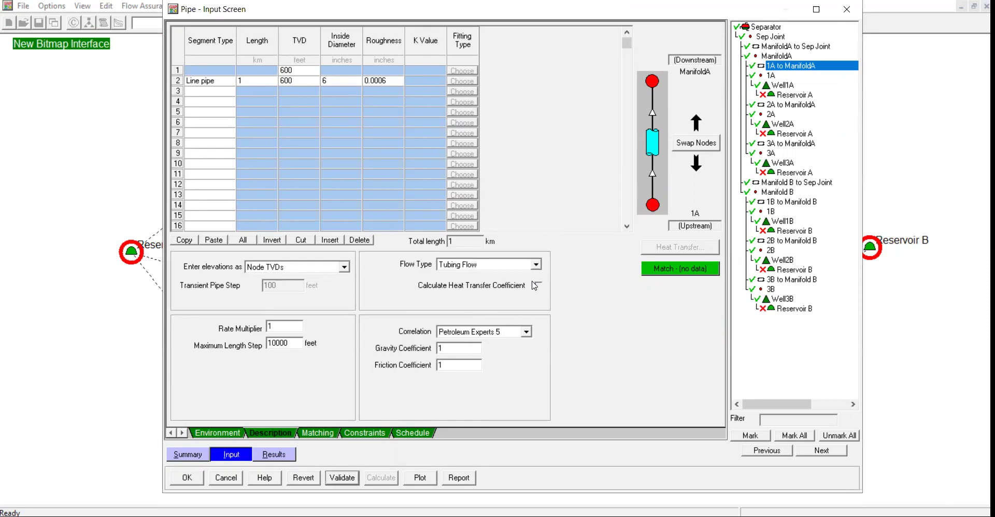
Check the pipe's matching, constraints and schedule data, and accept the pipe definition
{"action": "left_click", "coordinate": [317, 433]}
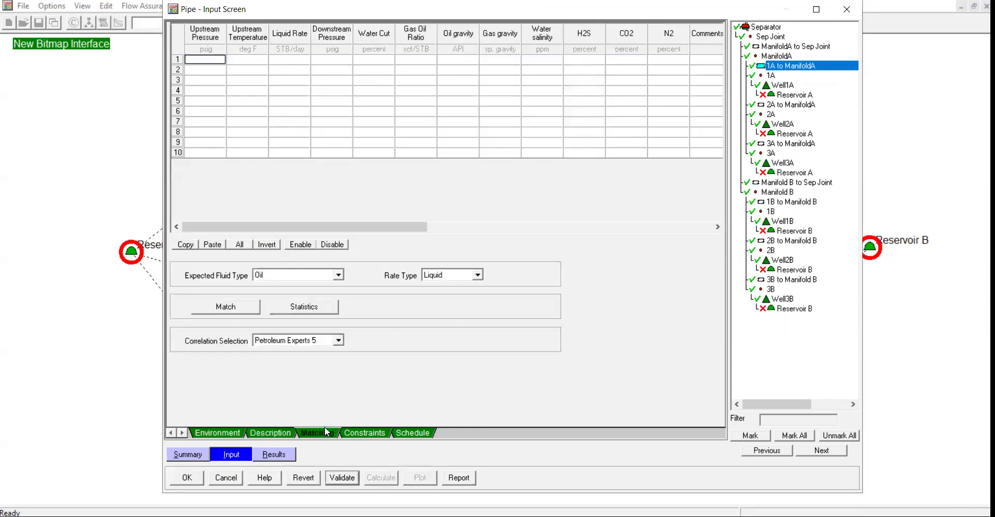
{"action": "left_click", "coordinate": [350, 435]}
{"action": "left_click", "coordinate": [413, 433]}
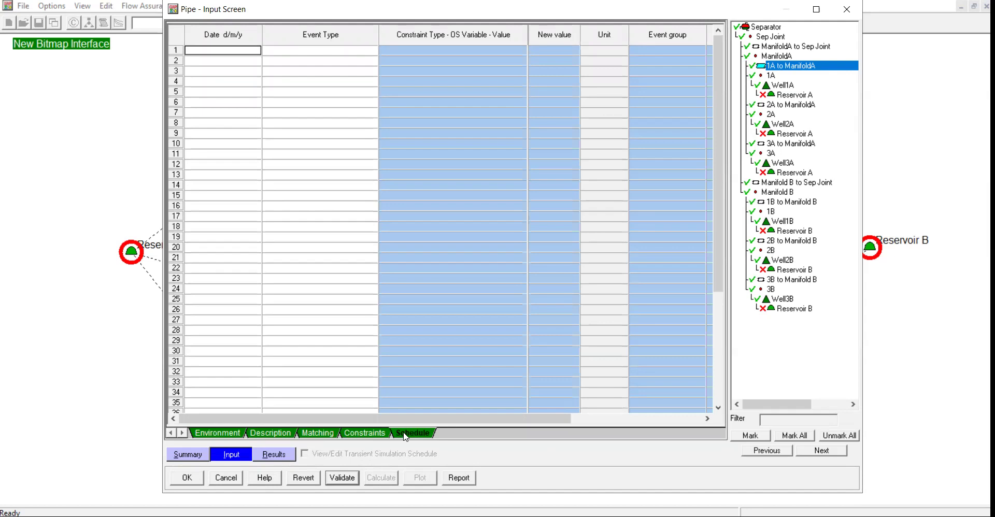
{"action": "left_click", "coordinate": [187, 478]}
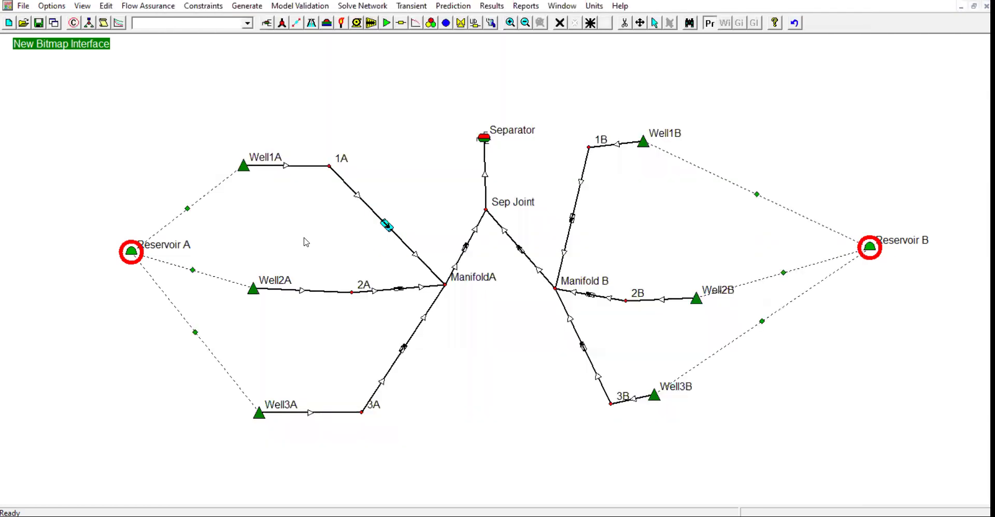